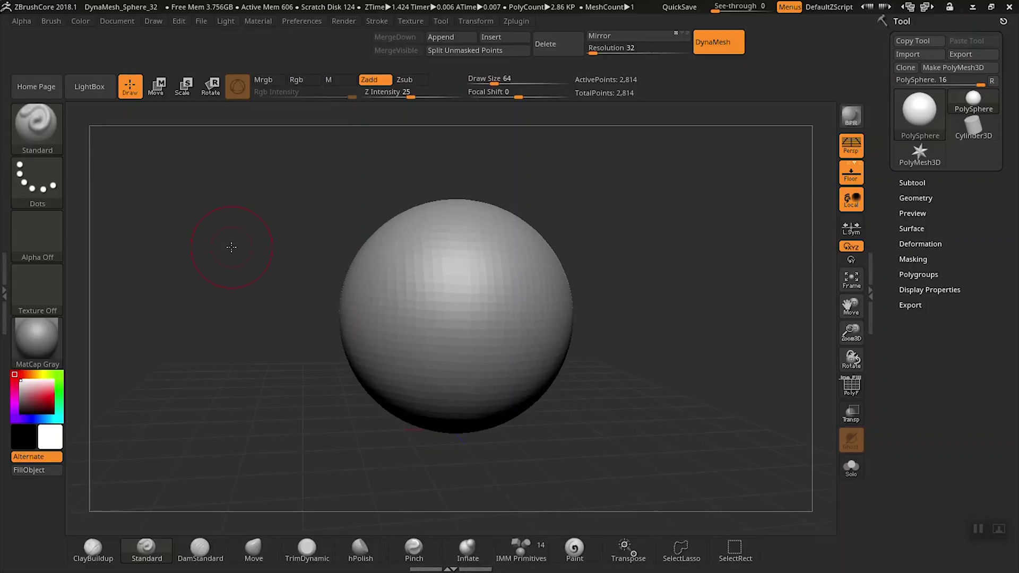
Turn off the Floor grid so the sphere sits on a plain dark background
{"action": "left_click", "coordinate": [851, 173]}
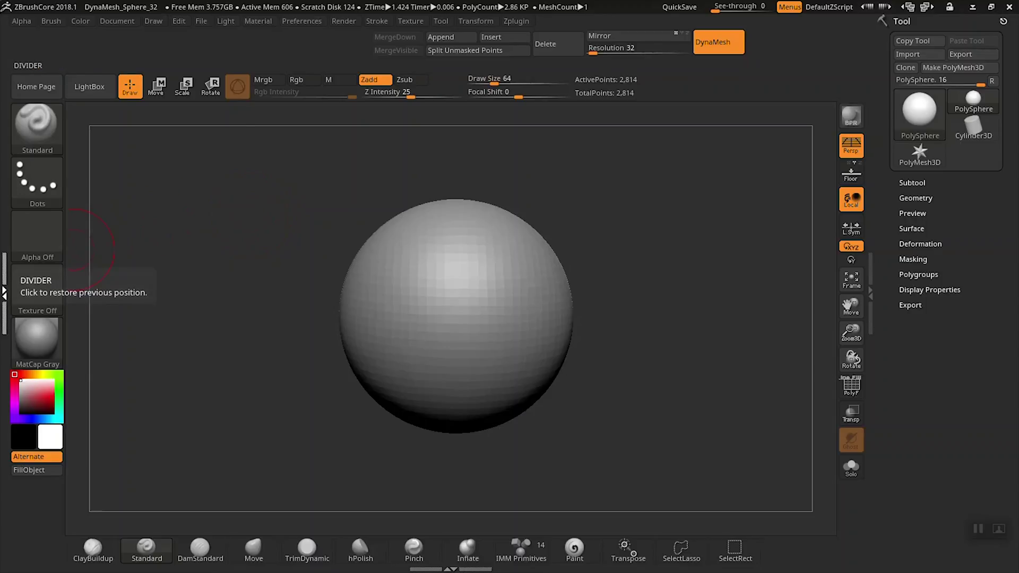
Dock the Draw palette in the left tray and expand its Front-Back reference settings
{"action": "left_click", "coordinate": [4, 289]}
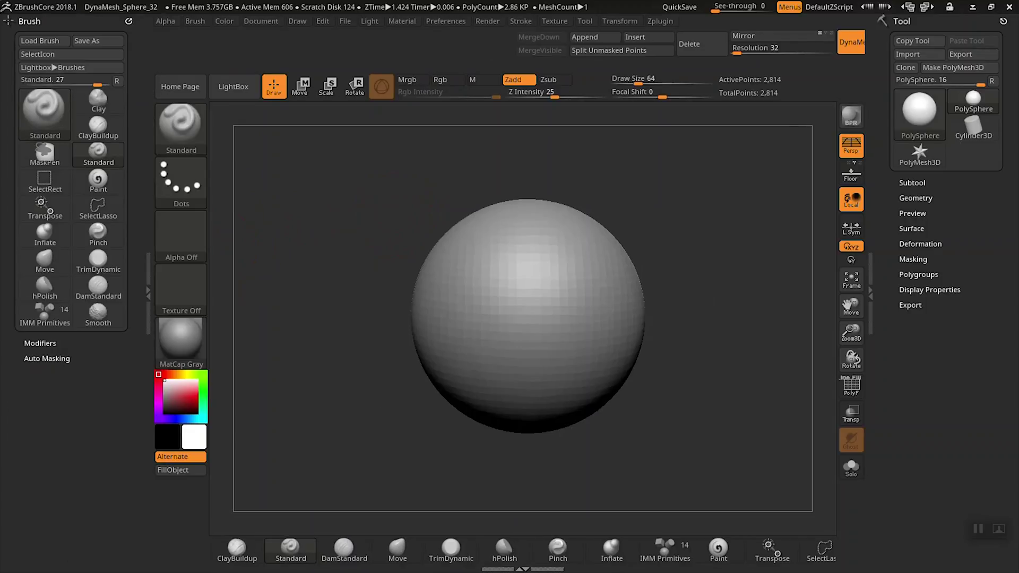
{"action": "left_click", "coordinate": [298, 23]}
{"action": "mouse_move", "coordinate": [296, 36]}
{"action": "left_mouse_down"}
{"action": "mouse_move", "coordinate": [79, 27]}
{"action": "mouse_move", "coordinate": [100, 23]}
{"action": "left_mouse_up"}
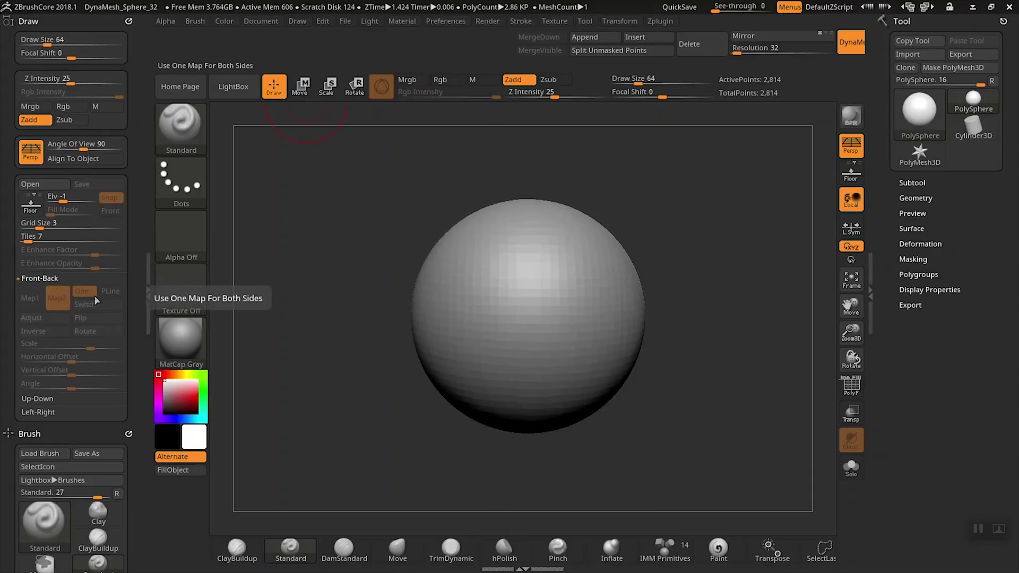
{"action": "left_click", "coordinate": [42, 280]}
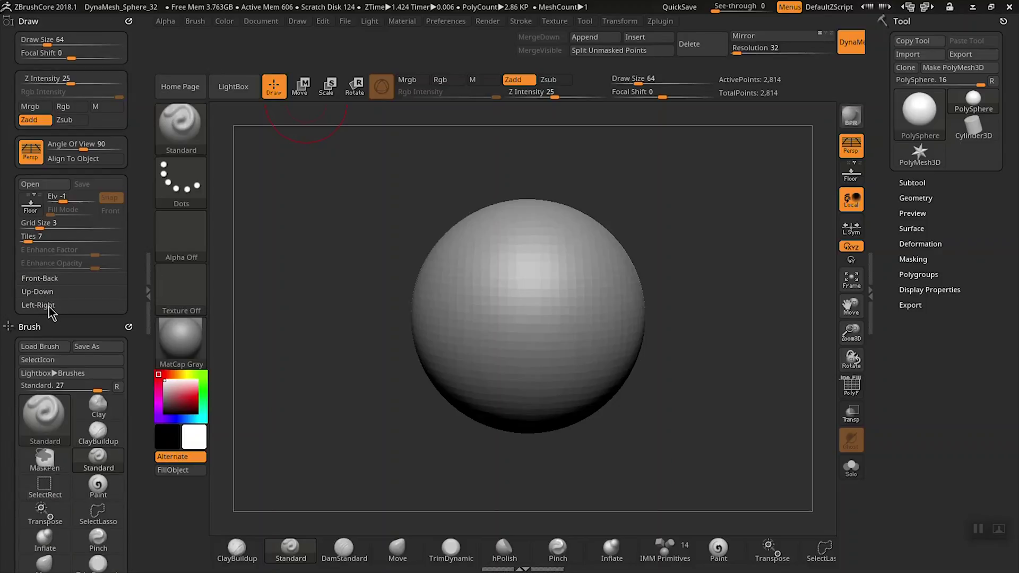
Turn the Floor grid back on and bring up the Map1 texture choices in Front-Back
{"action": "left_click", "coordinate": [53, 279]}
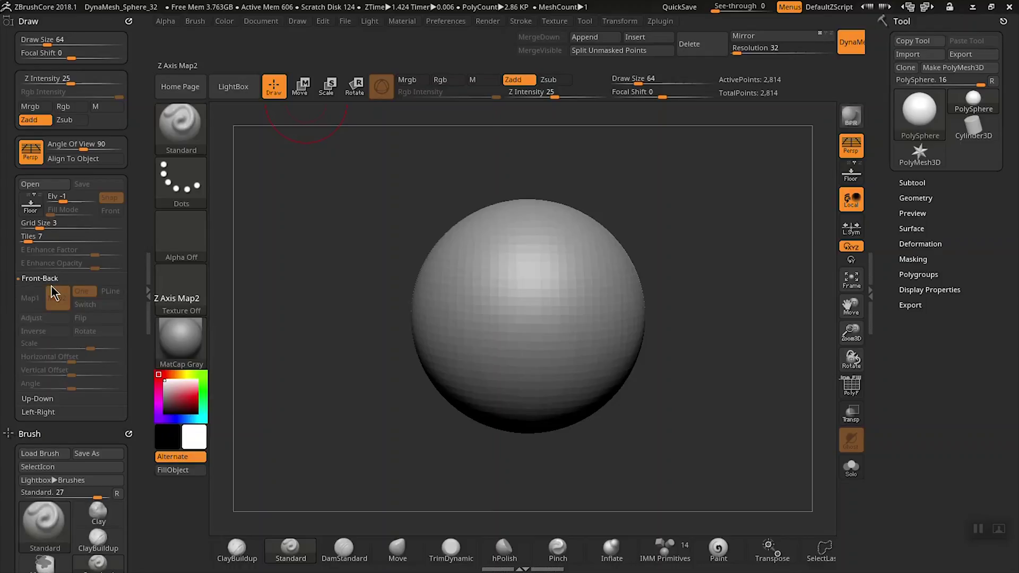
{"action": "left_click", "coordinate": [851, 175]}
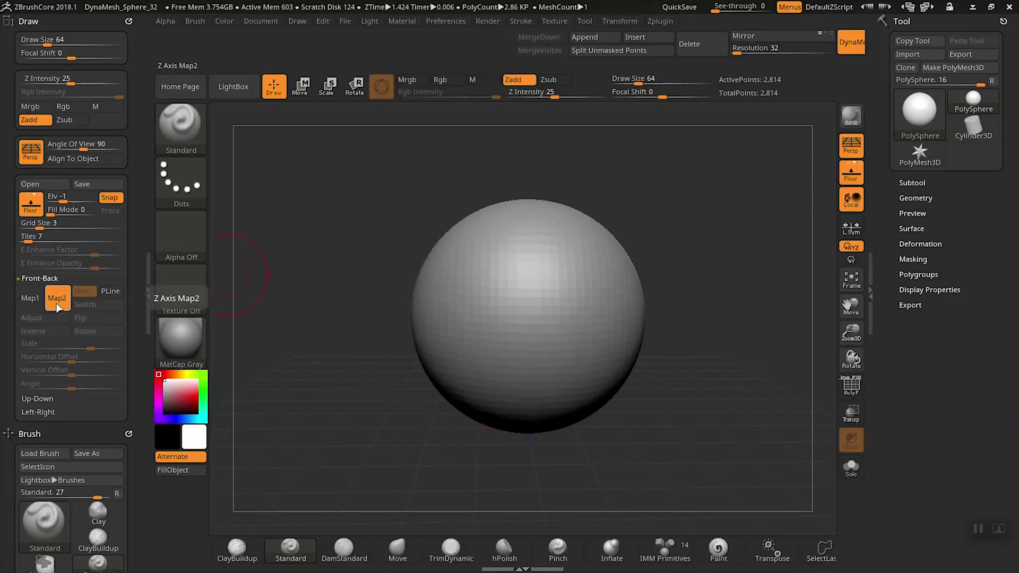
{"action": "left_click", "coordinate": [36, 301]}
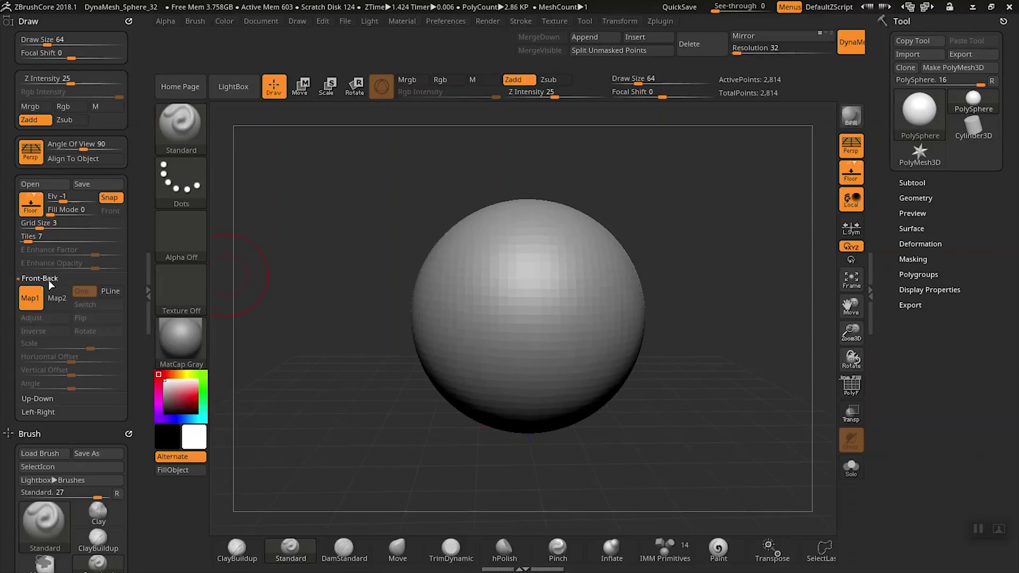
Close the Map1 texture picker without choosing any image
{"action": "left_click", "coordinate": [36, 300]}
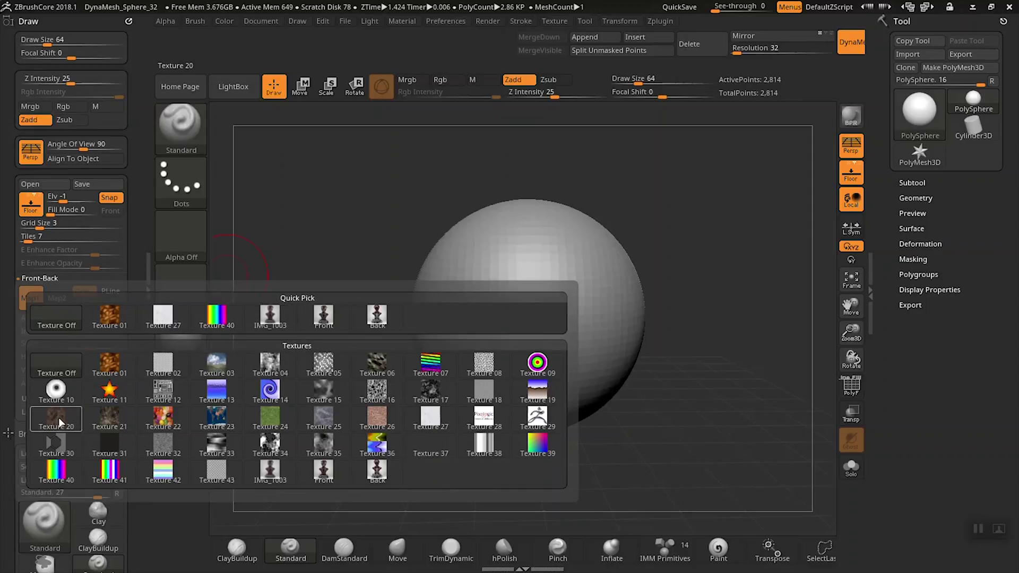
{"action": "mouse_move", "coordinate": [104, 422]}
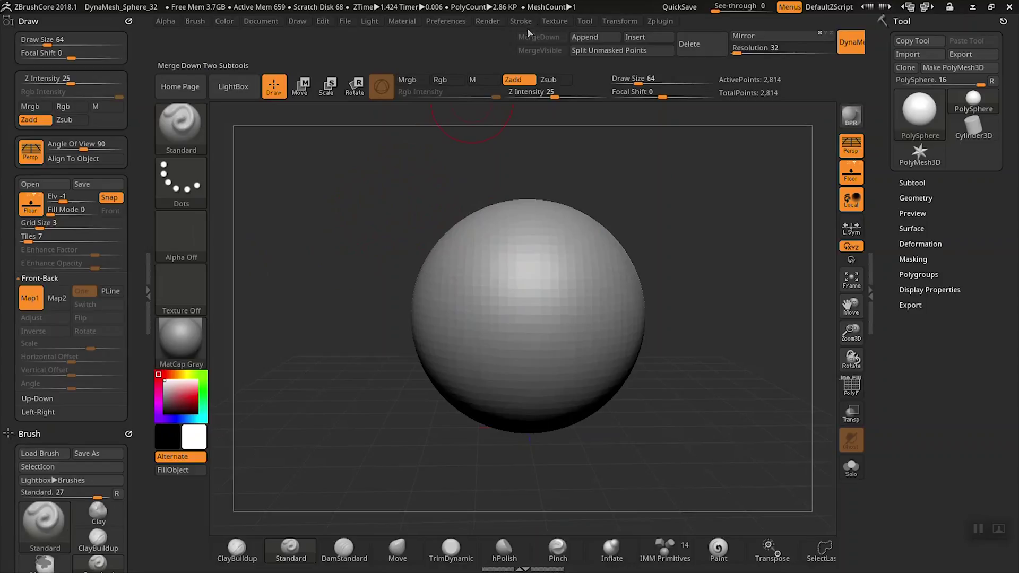
Import Front.png from the Views folder through Texture > Import
{"action": "left_click", "coordinate": [555, 21]}
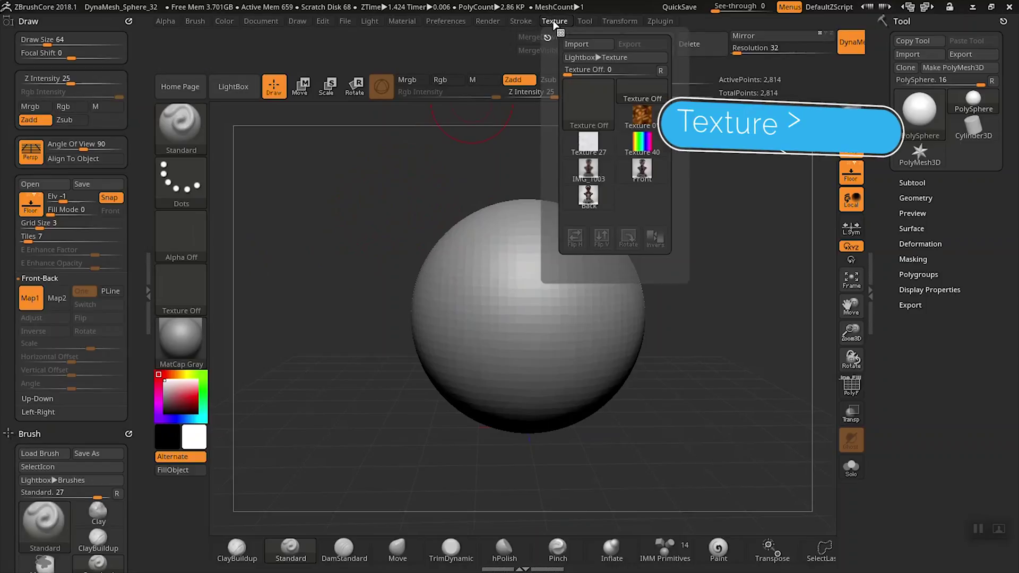
{"action": "left_click", "coordinate": [586, 44]}
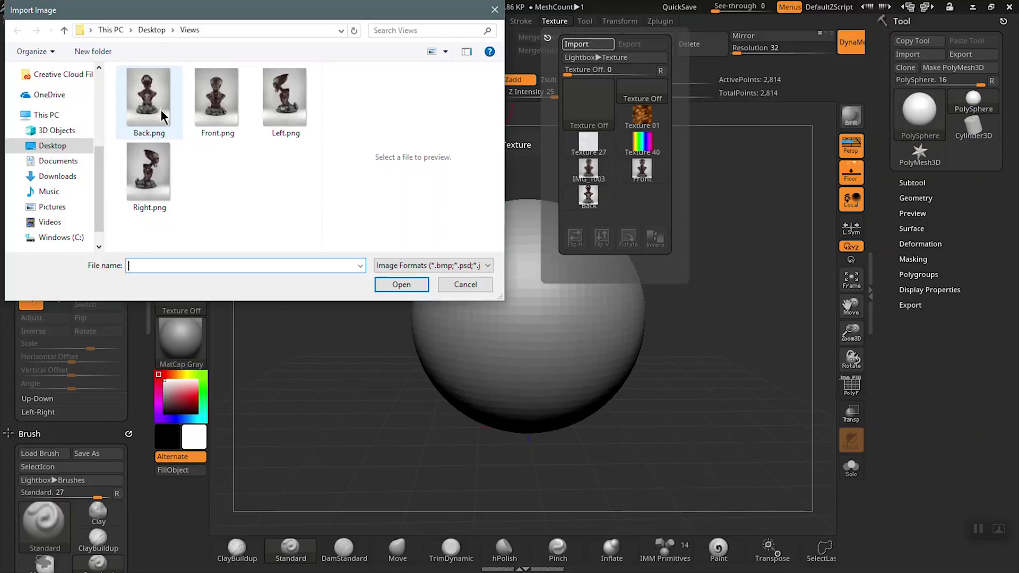
{"action": "left_click", "coordinate": [215, 105]}
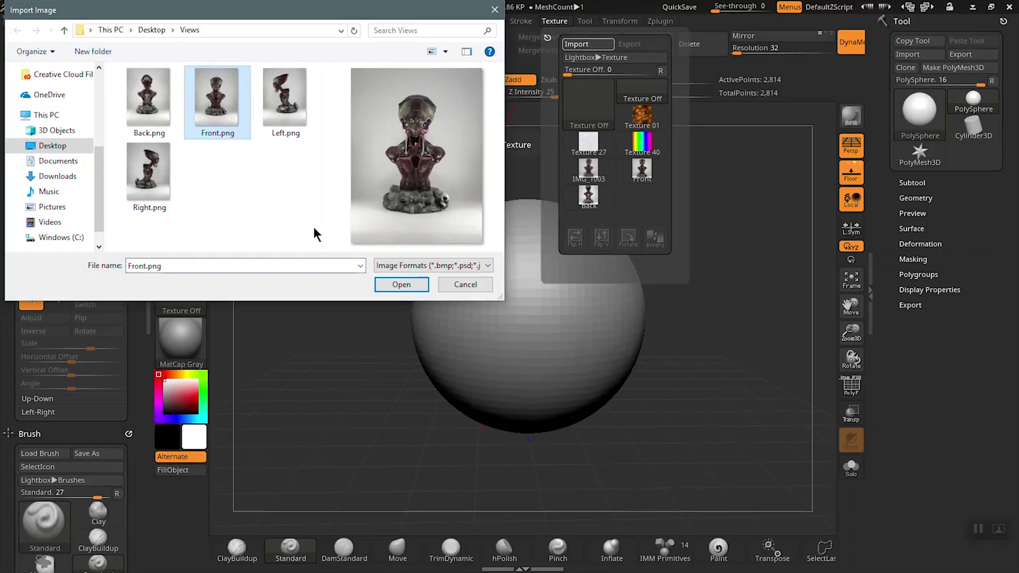
{"action": "left_click", "coordinate": [398, 283]}
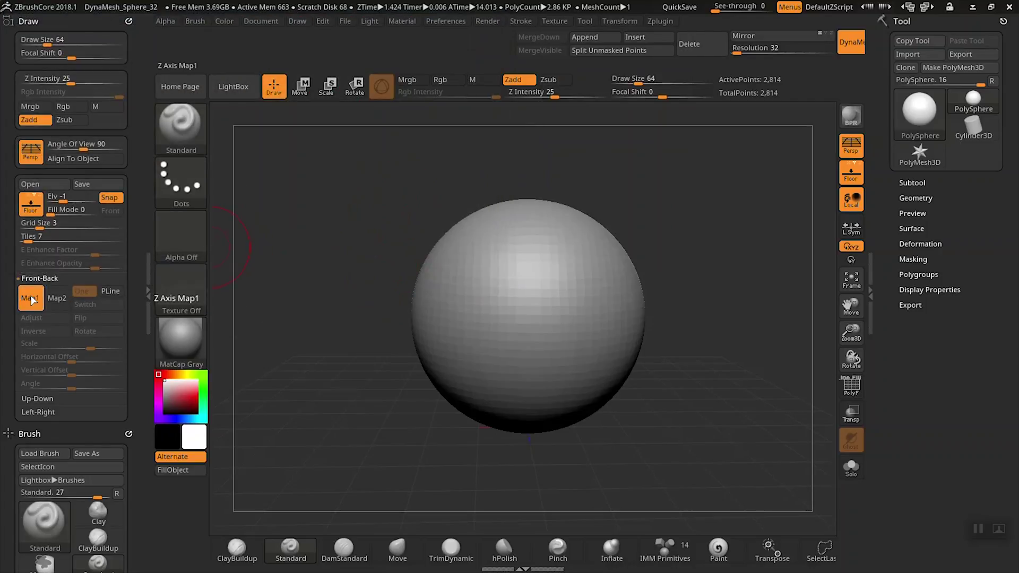
Assign the Front texture as the front reference map and zoom out to show sphere, photo and floor
{"action": "left_click", "coordinate": [181, 291]}
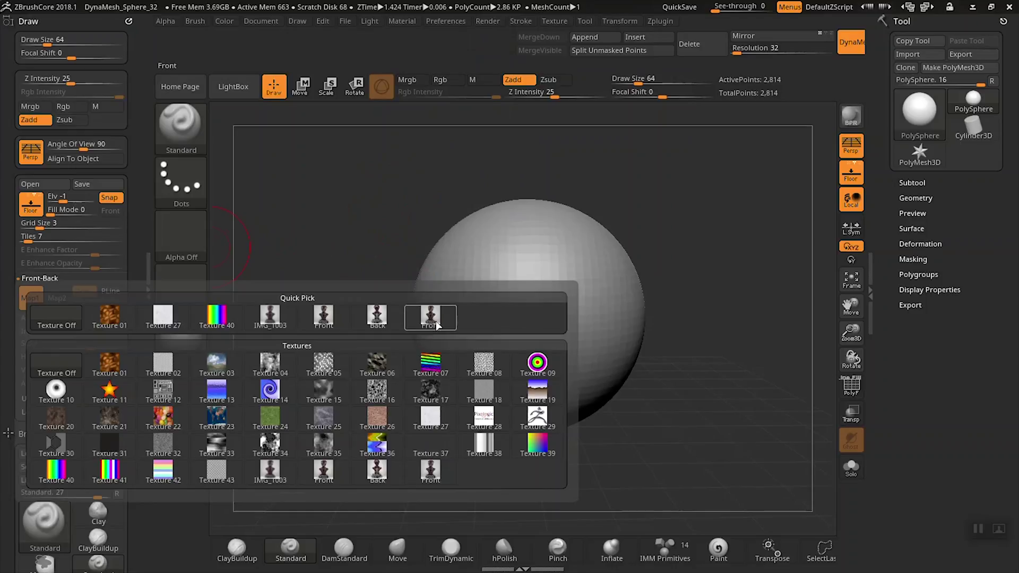
{"action": "mouse_move", "coordinate": [433, 322]}
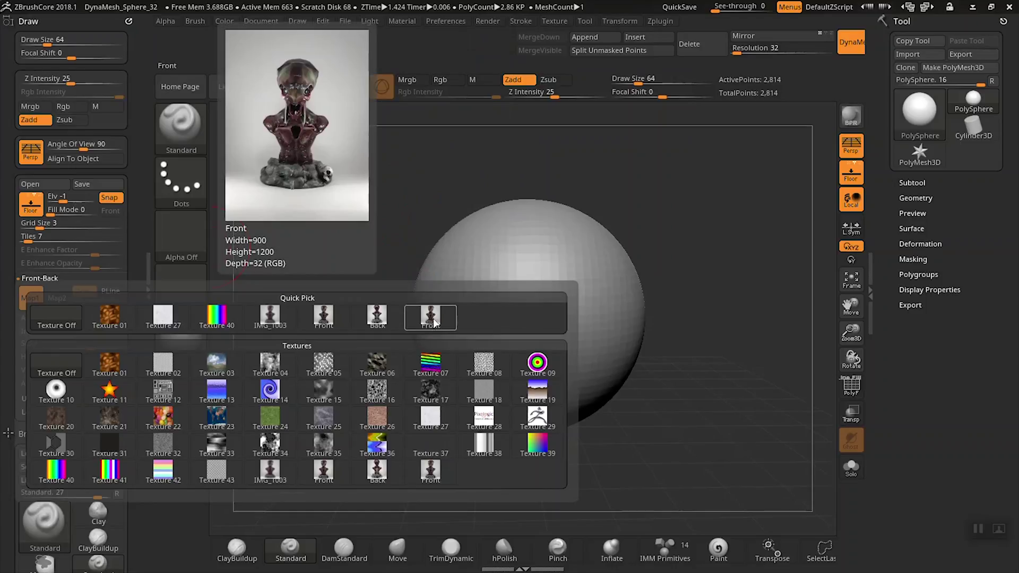
{"action": "left_click", "coordinate": [434, 322]}
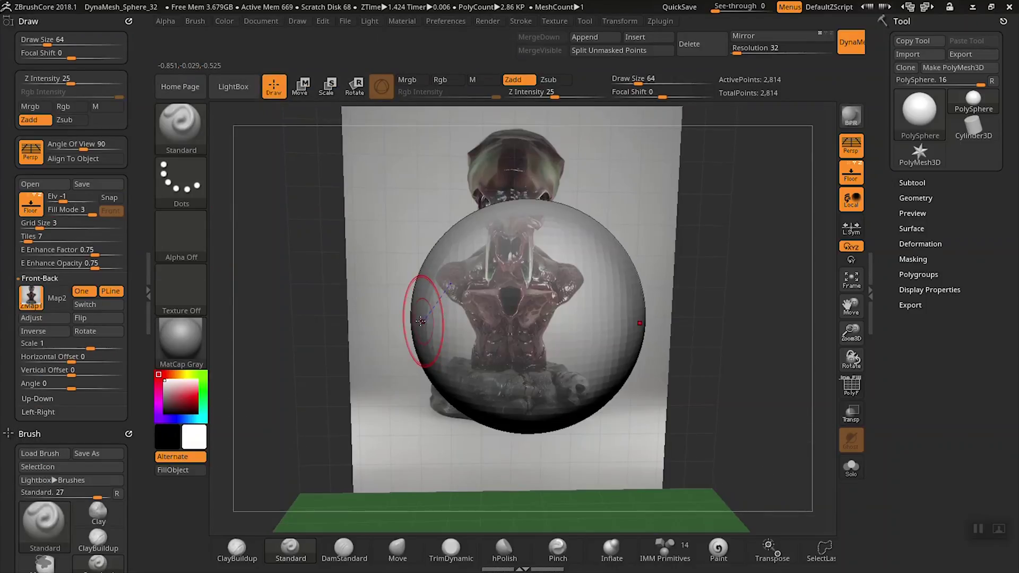
{"action": "mouse_move", "coordinate": [319, 316]}
{"action": "left_mouse_down", "text": "alt"}
{"action": "mouse_move", "coordinate": [334, 273]}
{"action": "mouse_move", "coordinate": [332, 292]}
{"action": "left_mouse_up", "text": "alt"}
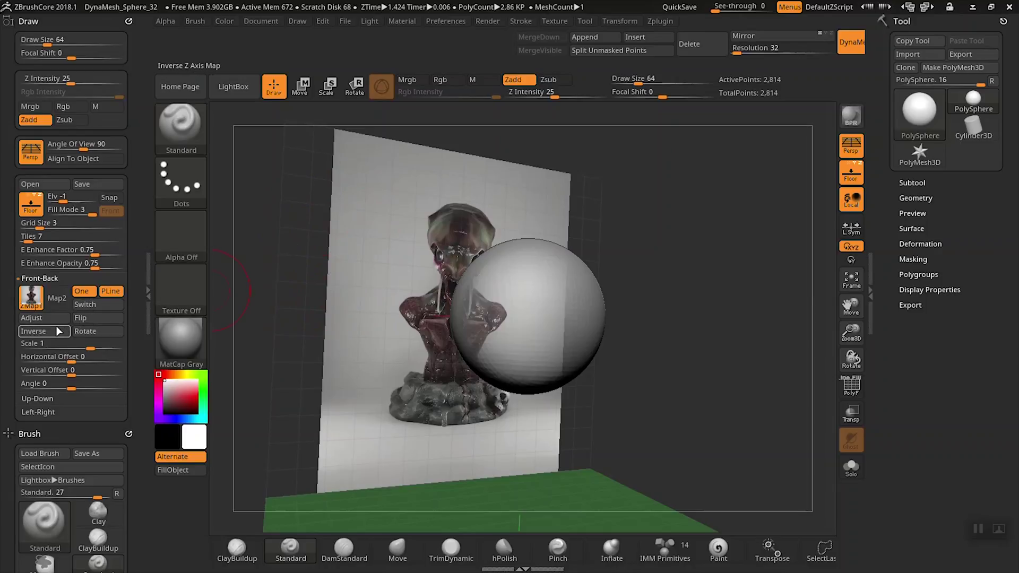
Toggle Switch between the empty and photo reference maps, ending on the photo
{"action": "left_click", "coordinate": [98, 305]}
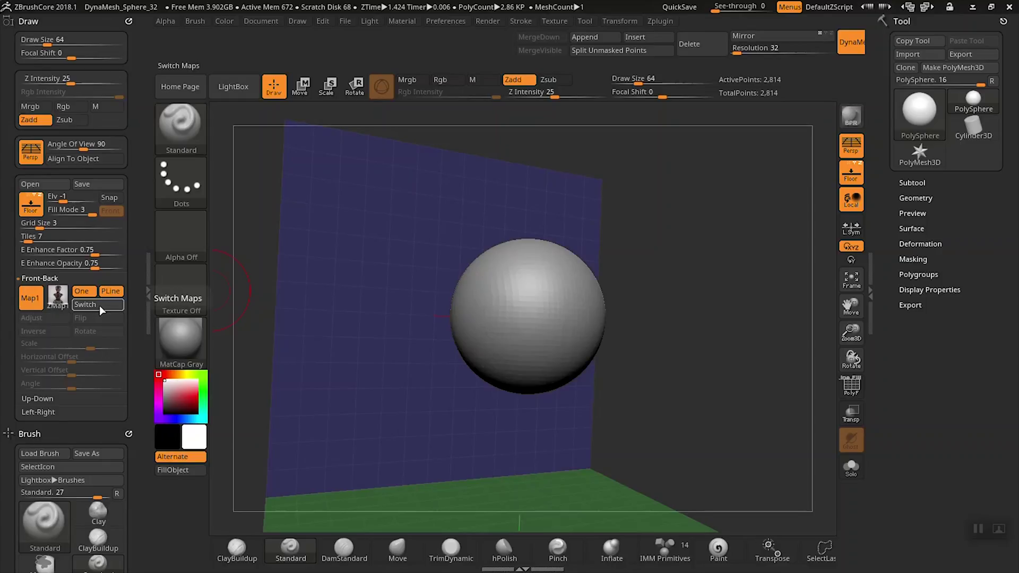
{"action": "left_click", "coordinate": [100, 306]}
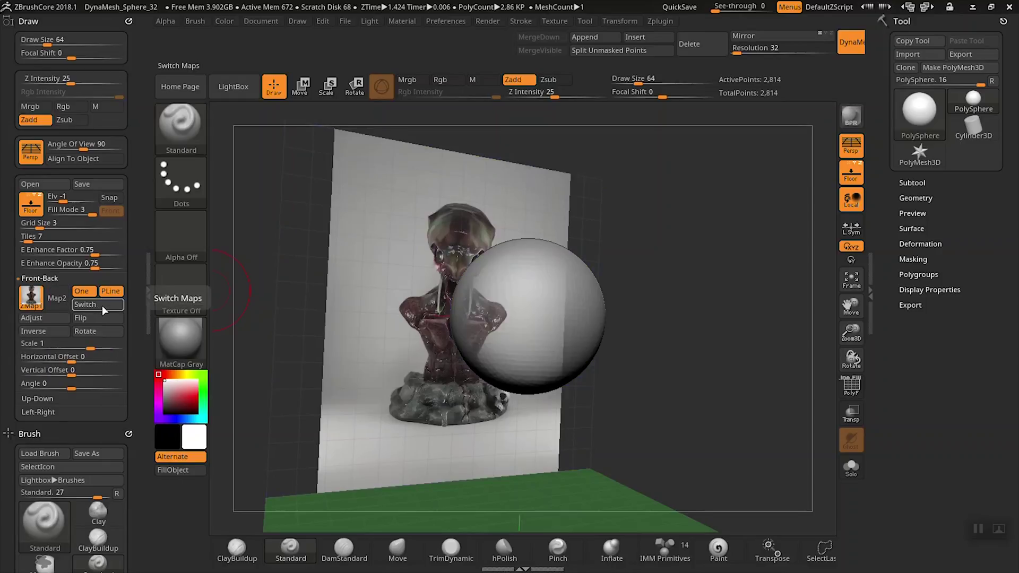
{"action": "left_click", "coordinate": [101, 304]}
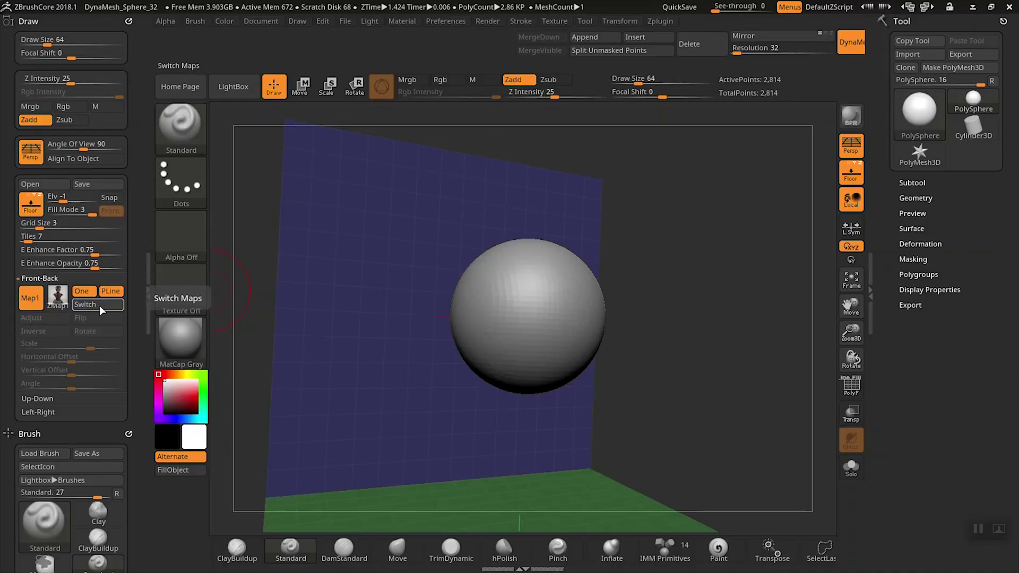
{"action": "left_click", "coordinate": [100, 303]}
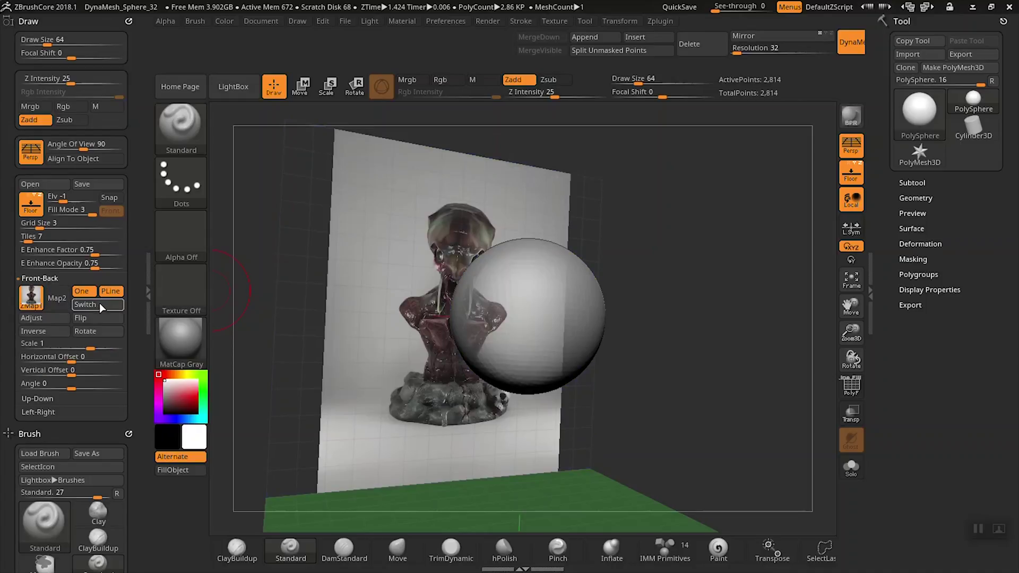
{"action": "left_click", "coordinate": [98, 304]}
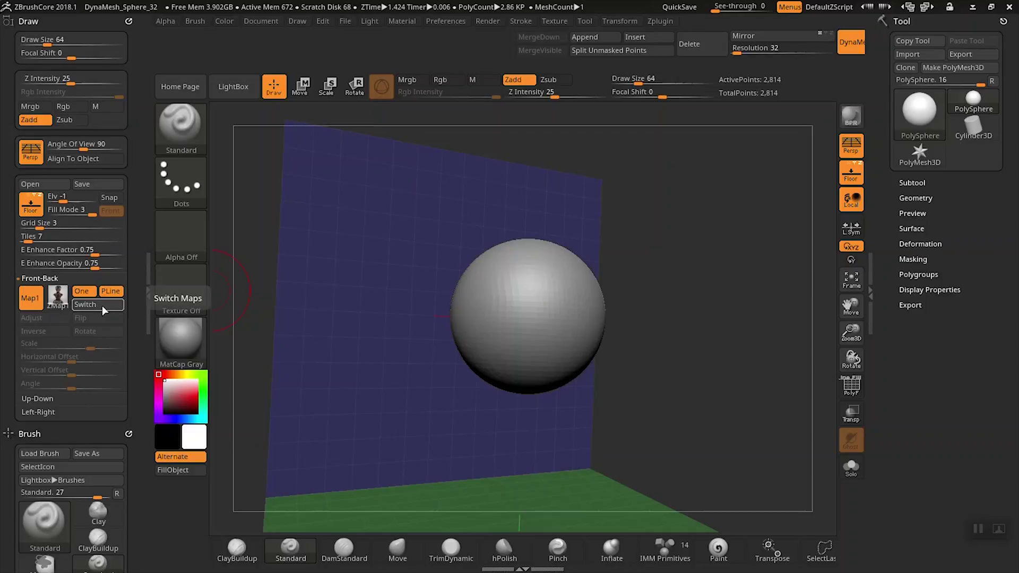
{"action": "left_click", "coordinate": [97, 306]}
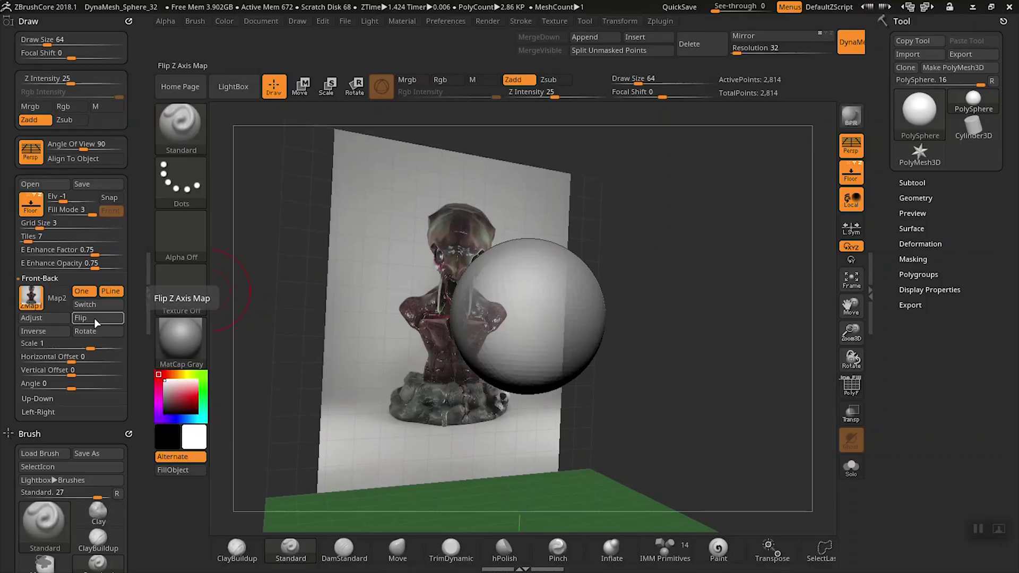
Flip the reference photo on and off, then Rotate it twice to lie sideways
{"action": "left_click", "coordinate": [97, 319]}
{"action": "left_click", "coordinate": [97, 319]}
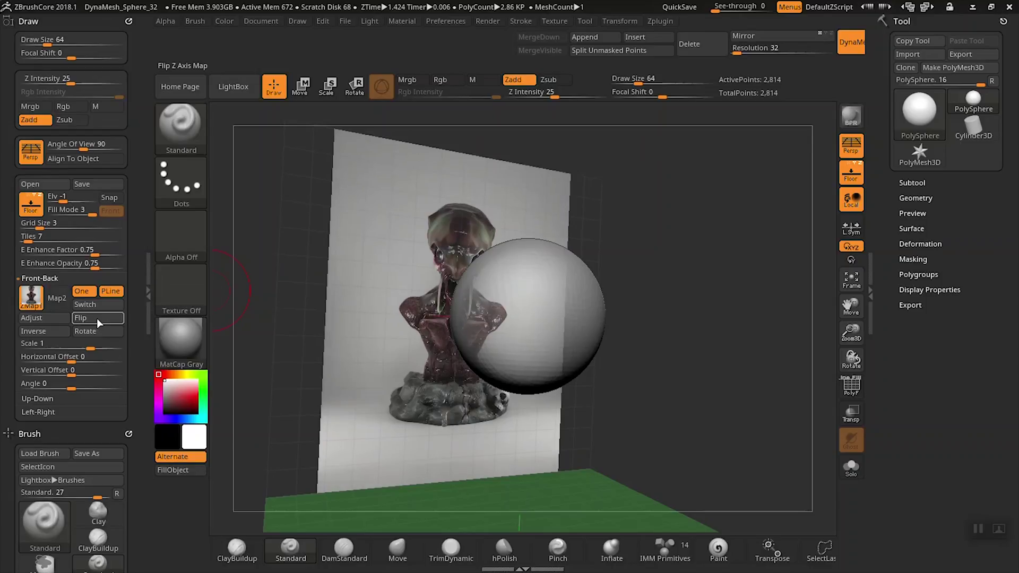
{"action": "left_click", "coordinate": [96, 317]}
{"action": "left_click", "coordinate": [99, 319]}
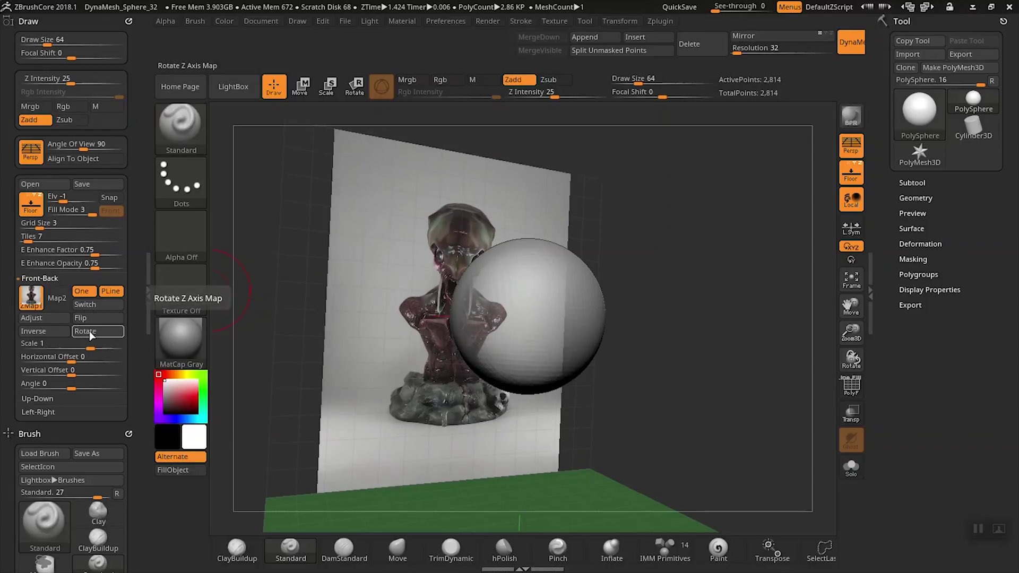
{"action": "left_click", "coordinate": [94, 332]}
{"action": "left_click", "coordinate": [94, 330]}
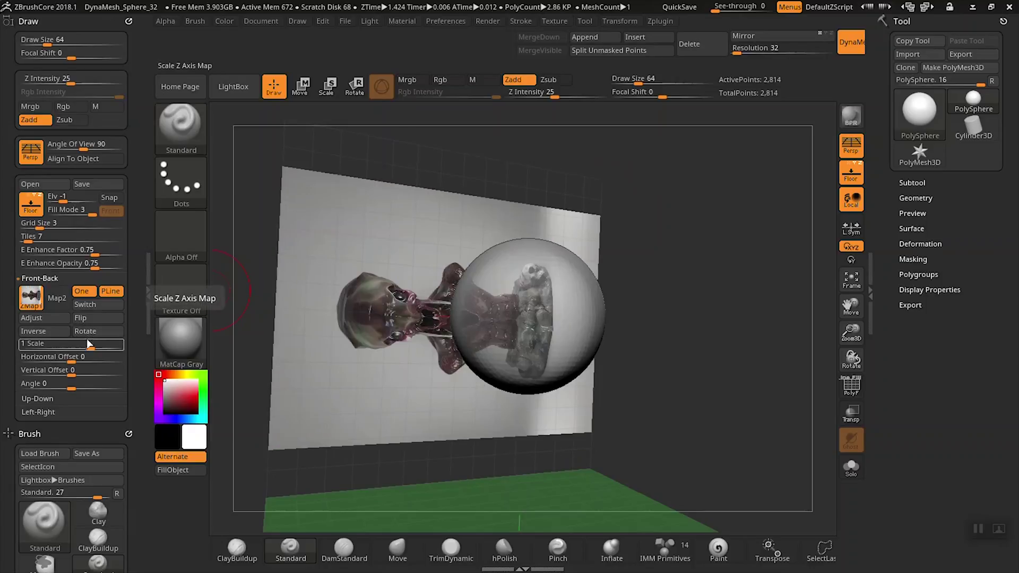
Turn the reference photo upright, toggle Inverse on and off, and shrink the plane
{"action": "left_click", "coordinate": [99, 331]}
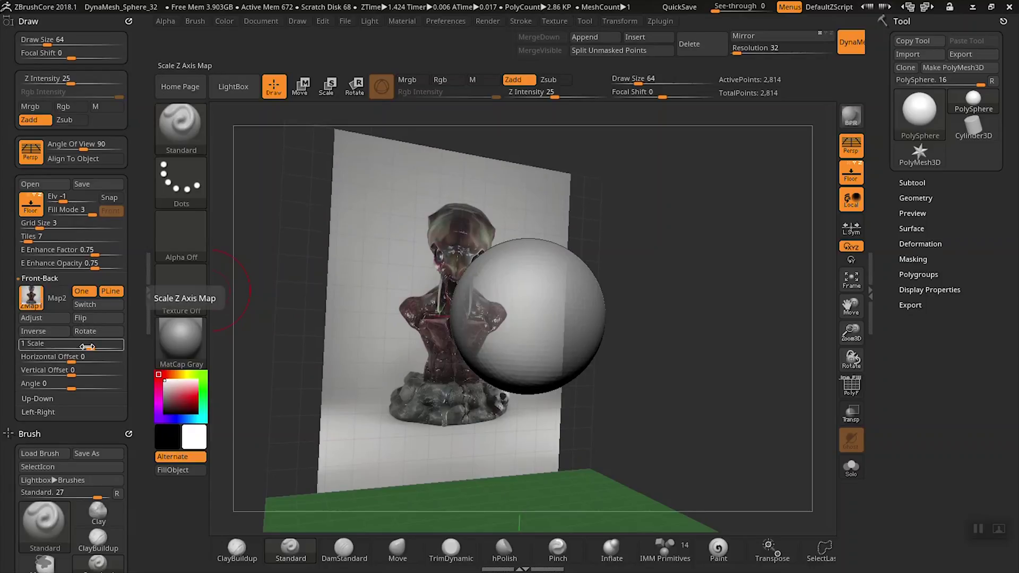
{"action": "left_click", "coordinate": [64, 333]}
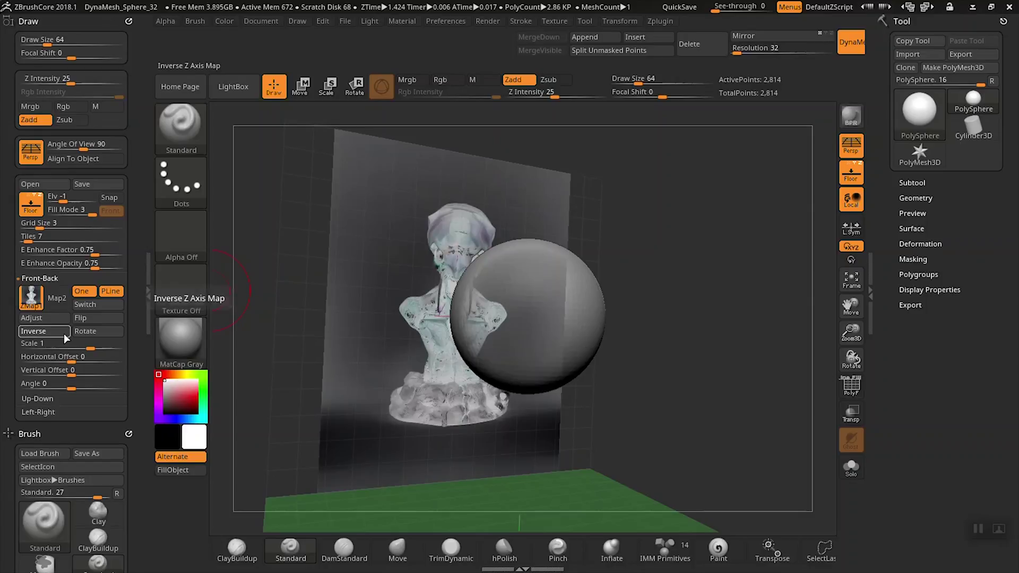
{"action": "left_click", "coordinate": [64, 334]}
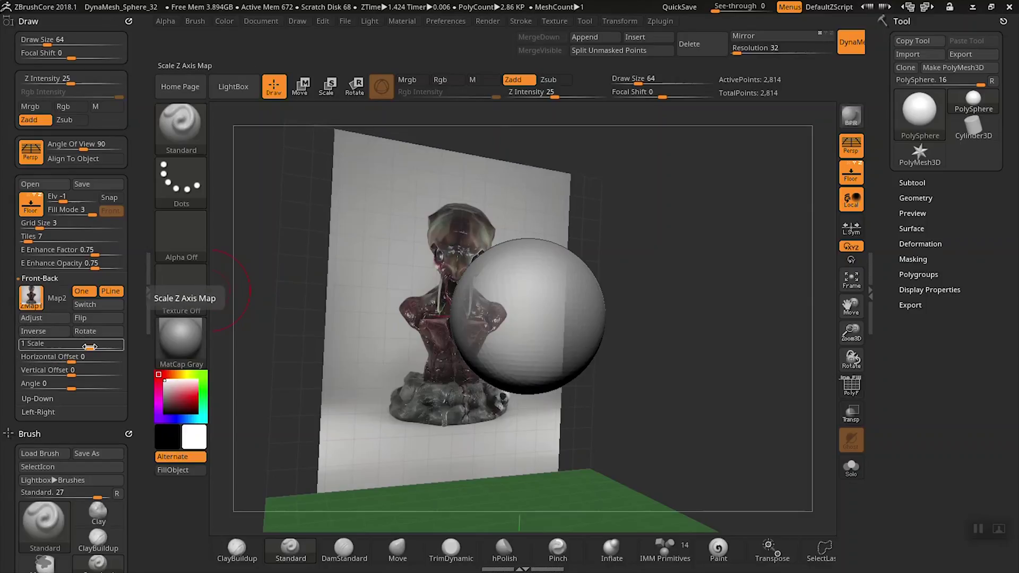
{"action": "left_click_drag", "start_coordinate": [89, 347], "coordinate": [74, 386]}
Set reference Scale to 1 and Horizontal Offset, Vertical Offset and Angle to 0
{"action": "left_click", "coordinate": [67, 347]}
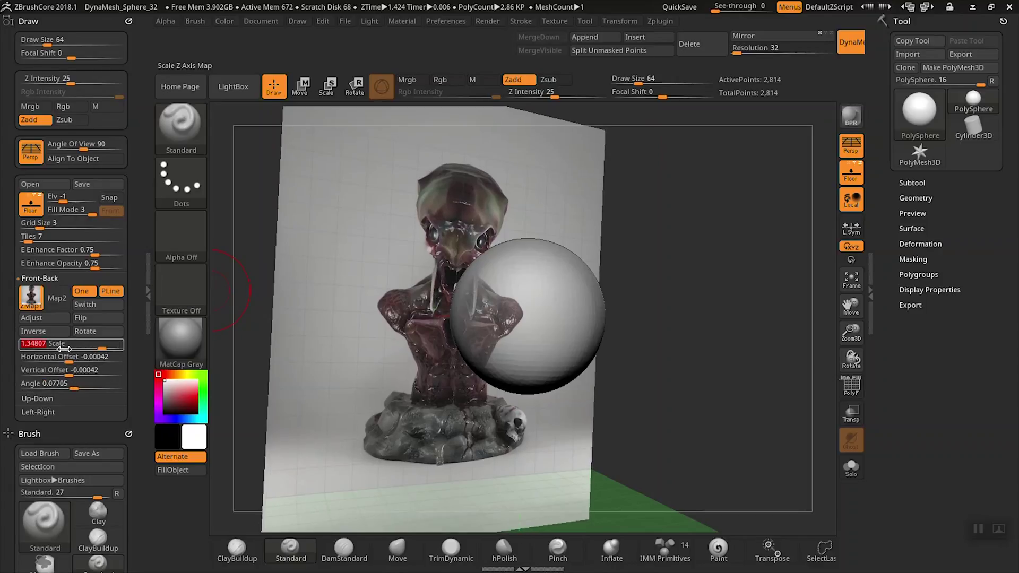
{"action": "type", "text": "1"}
{"action": "left_click", "coordinate": [53, 359]}
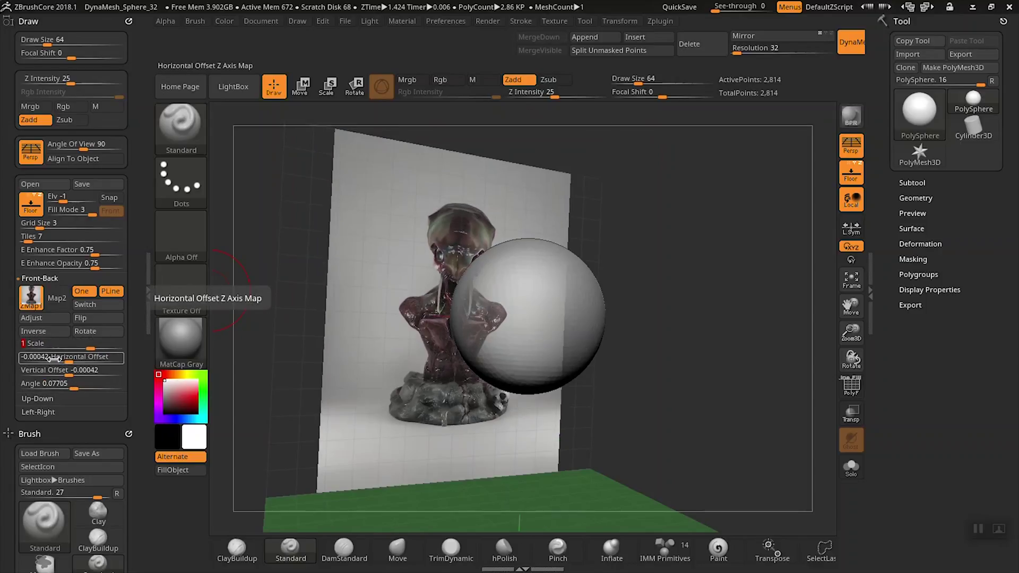
{"action": "type", "text": "0"}
{"action": "key", "text": "Return"}
{"action": "left_click", "coordinate": [46, 370]}
{"action": "type", "text": "0"}
{"action": "key", "text": "Return"}
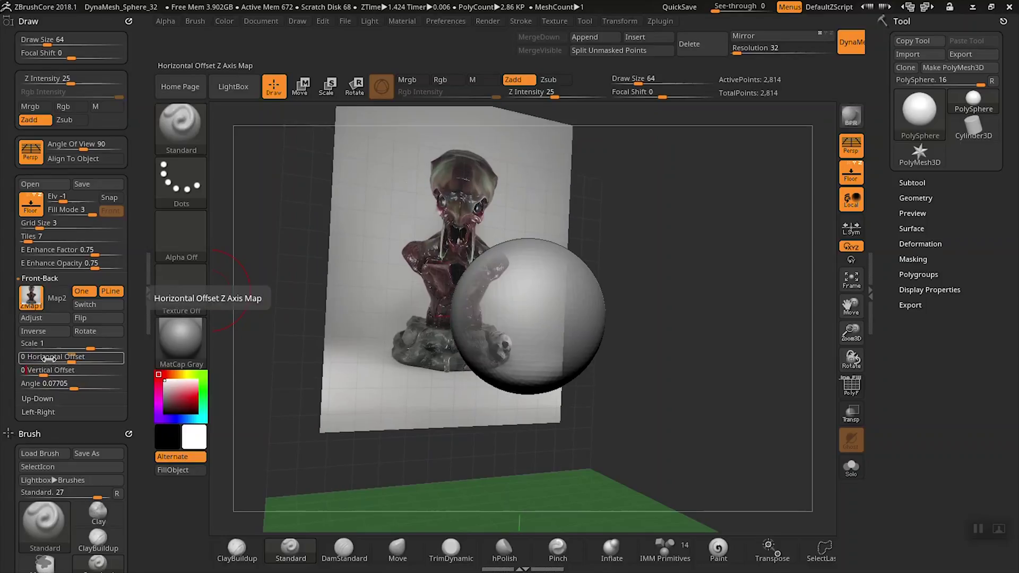
{"action": "left_click", "coordinate": [40, 382]}
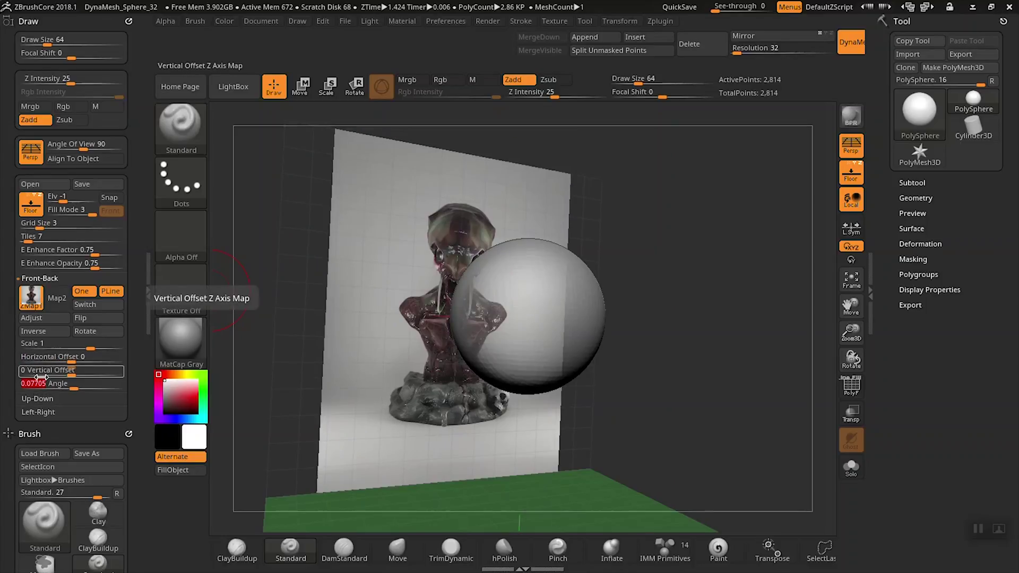
{"action": "type", "text": "0"}
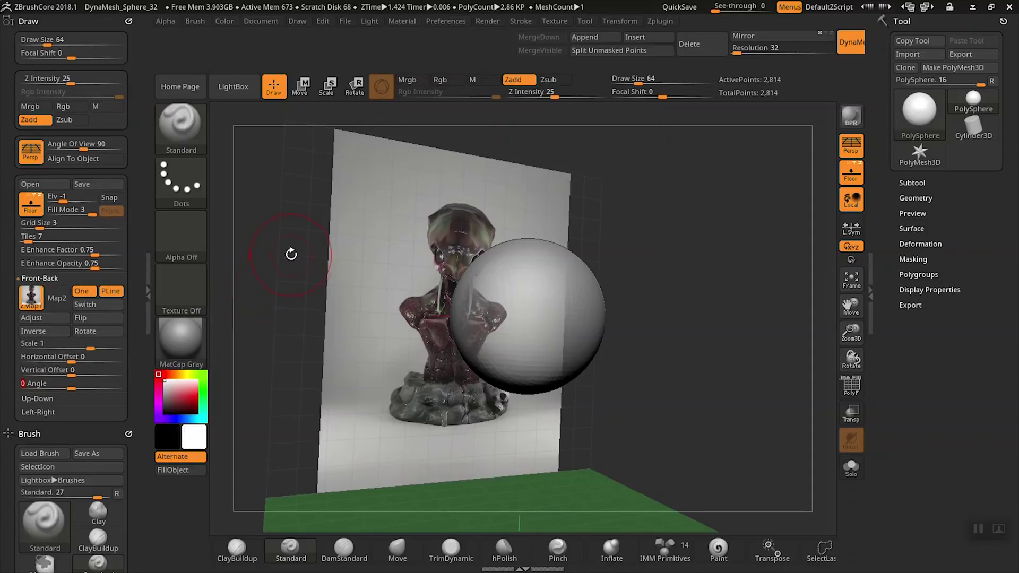
Crop the front photo in Adjust to an 880 by 880 square framing the bust
{"action": "left_click", "coordinate": [43, 320]}
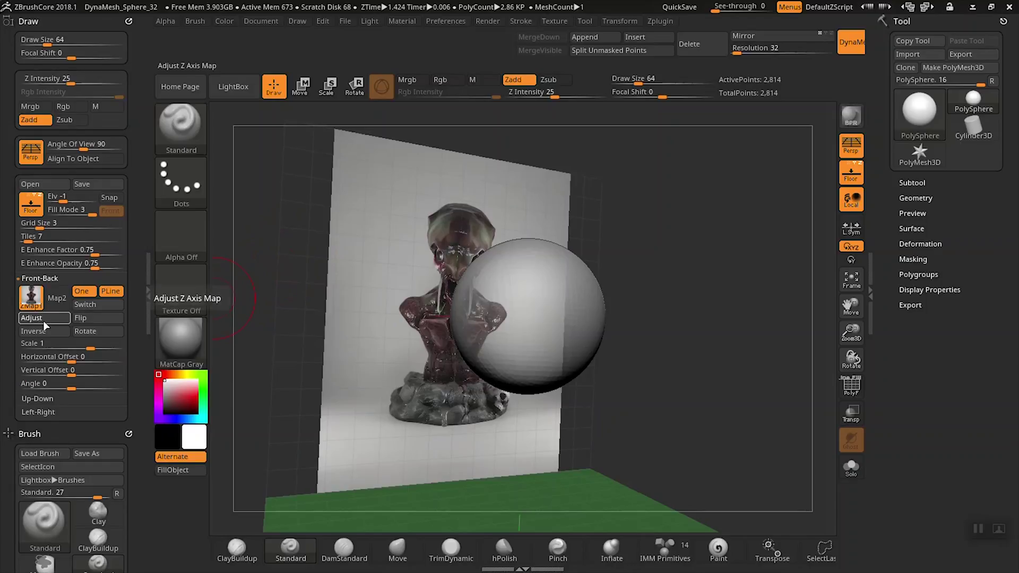
{"action": "left_click_drag", "start_coordinate": [558, 219], "coordinate": [319, 406]}
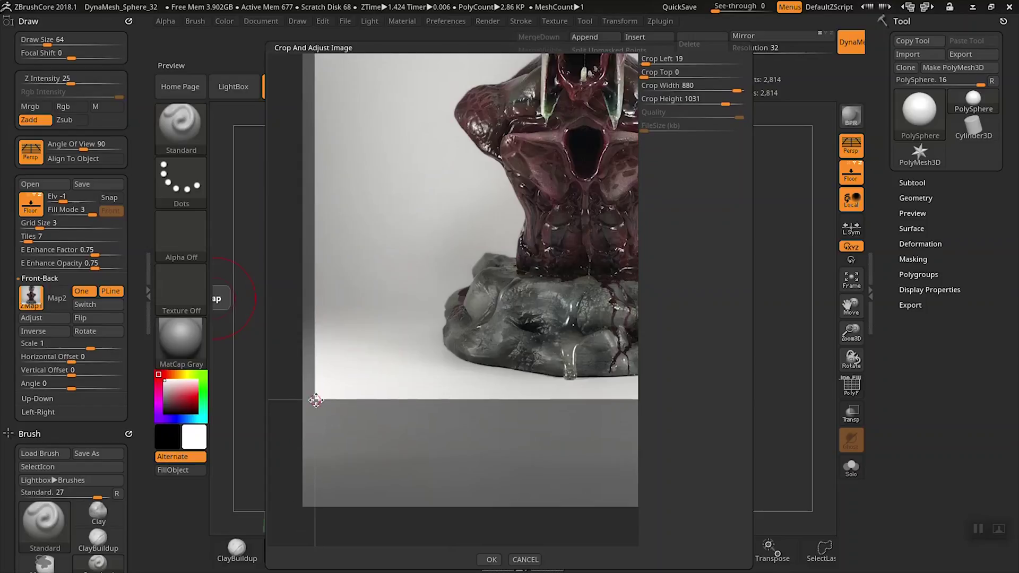
{"action": "mouse_move", "coordinate": [316, 401]}
{"action": "left_mouse_down"}
{"action": "mouse_move", "coordinate": [316, 377]}
{"action": "mouse_move", "coordinate": [316, 405]}
{"action": "left_mouse_up"}
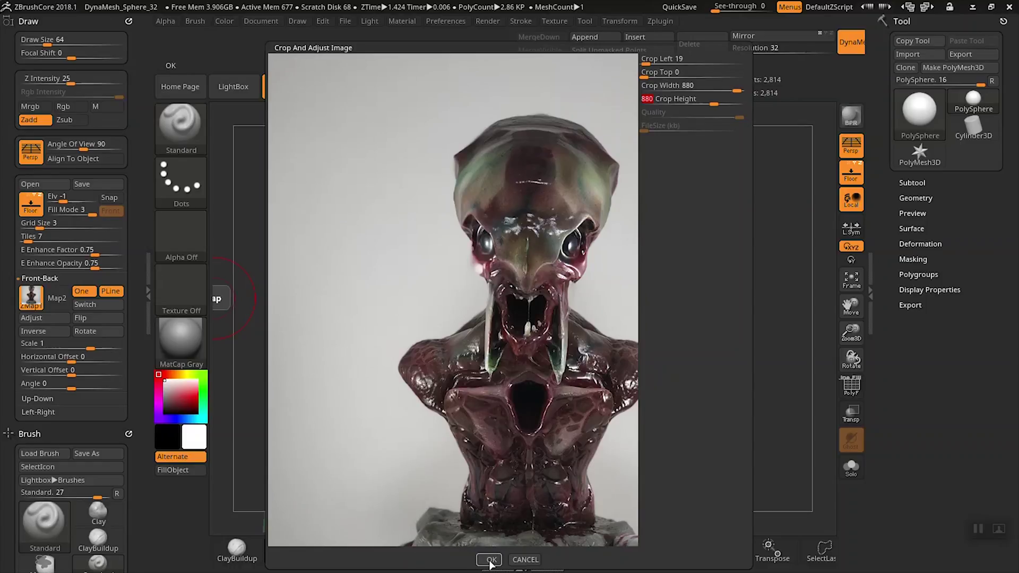
{"action": "left_click", "coordinate": [489, 560]}
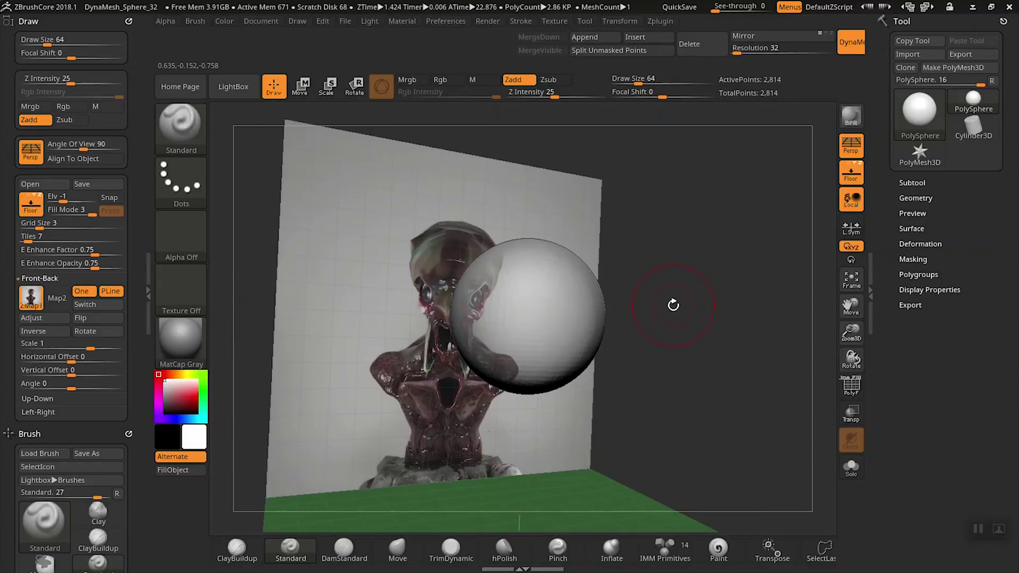
Orbit to a side angle showing the sphere clear of the front reference plane
{"action": "left_click_drag", "start_coordinate": [685, 306], "coordinate": [260, 282]}
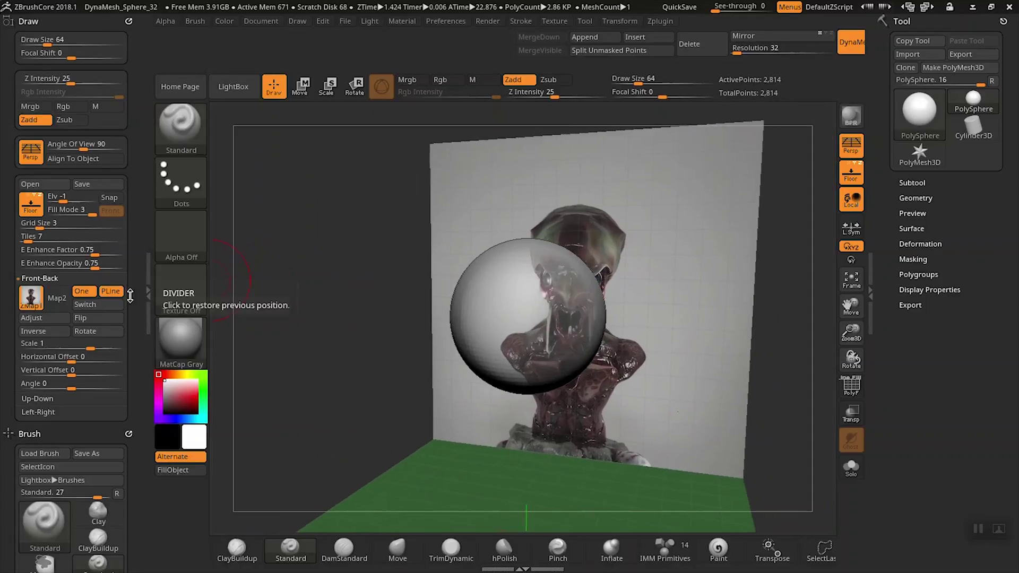
{"action": "left_click_drag", "start_coordinate": [330, 266], "coordinate": [350, 312]}
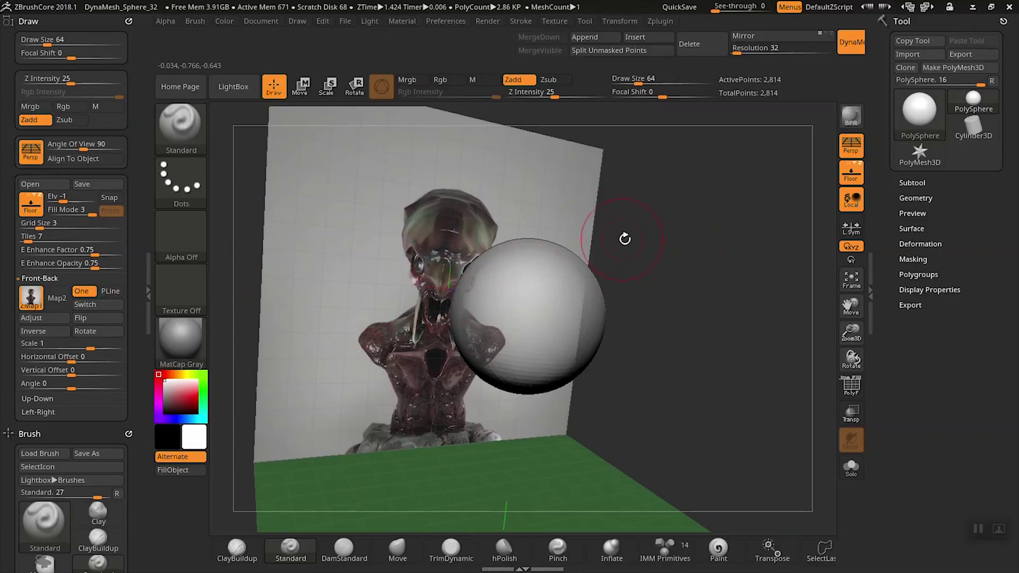
{"action": "left_click_drag", "start_coordinate": [625, 239], "coordinate": [670, 255]}
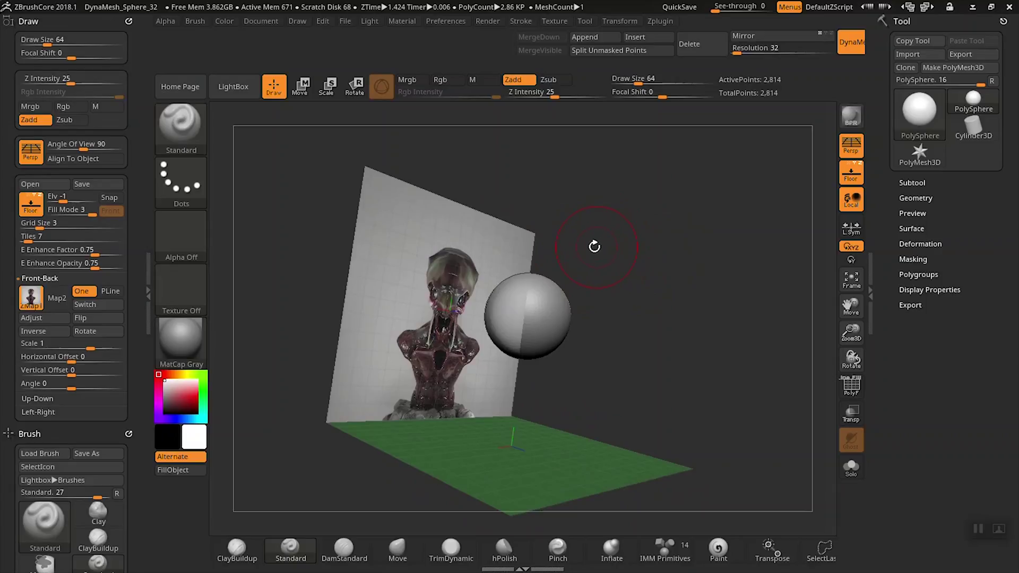
Load the Back photo into the Map2 slot of Draw > Front-Back as the second reference
{"action": "left_click", "coordinate": [56, 301]}
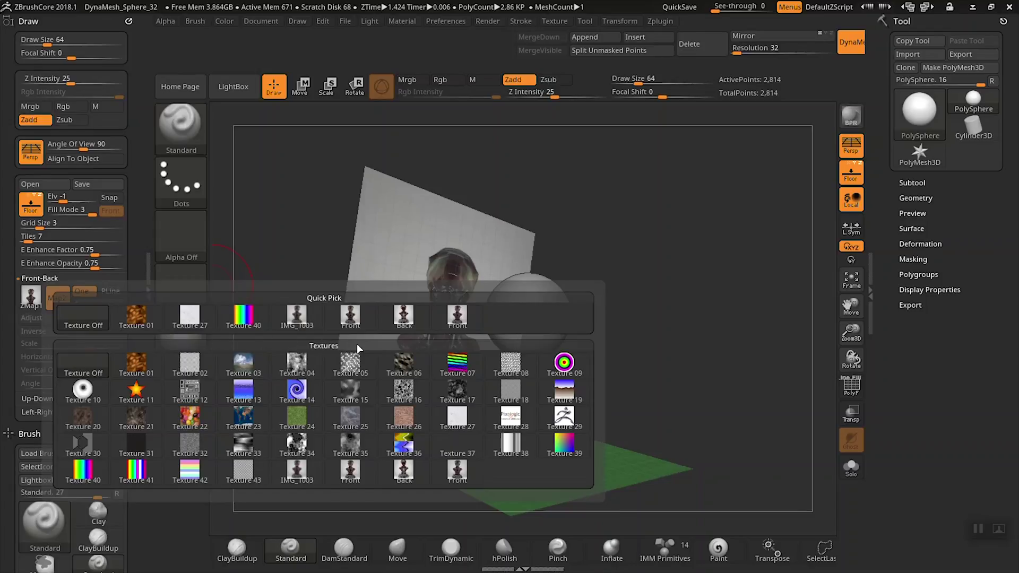
{"action": "mouse_move", "coordinate": [405, 327]}
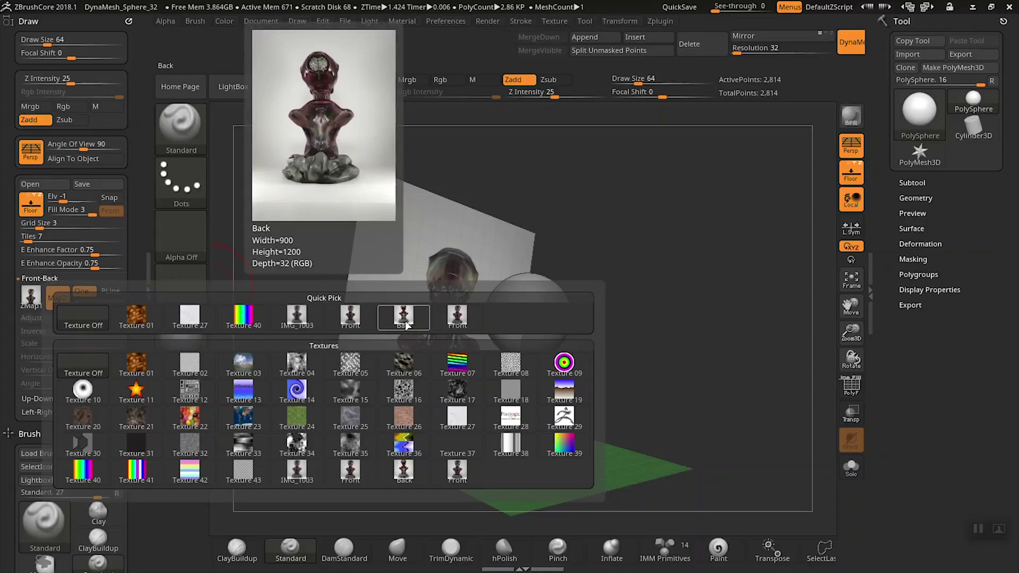
{"action": "left_click", "coordinate": [405, 319]}
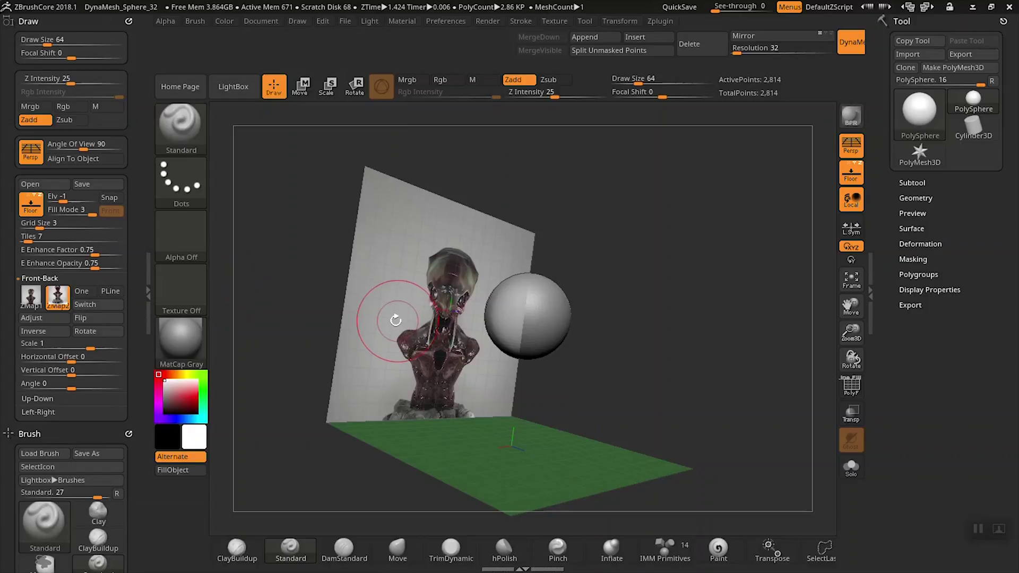
{"action": "left_click_drag", "start_coordinate": [342, 273], "coordinate": [306, 279]}
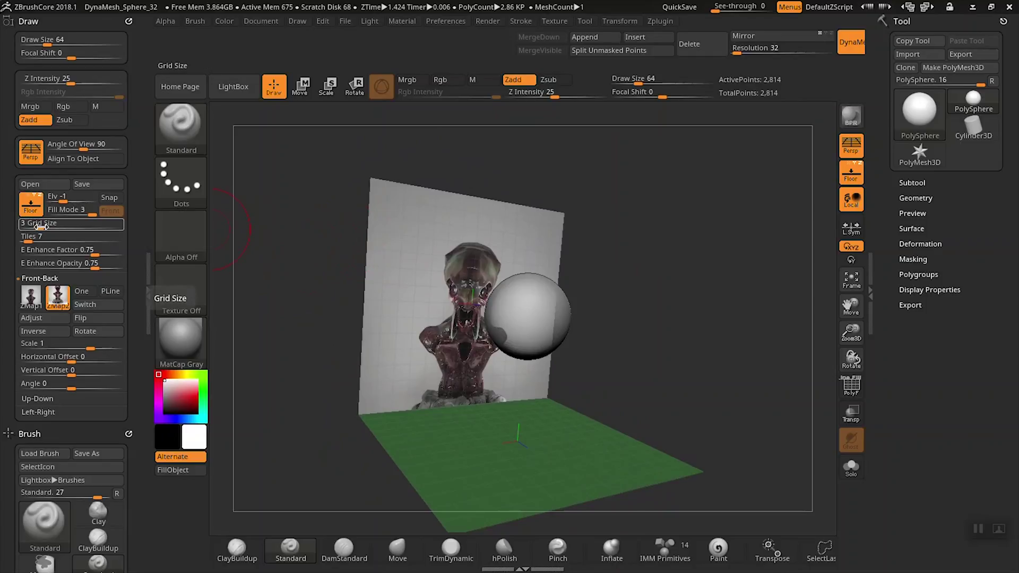
Set the reference grid size to 4.36684 with 4 tiles and turn on Snap
{"action": "mouse_move", "coordinate": [42, 227]}
{"action": "left_mouse_down"}
{"action": "mouse_move", "coordinate": [59, 232]}
{"action": "mouse_move", "coordinate": [35, 235]}
{"action": "left_mouse_up"}
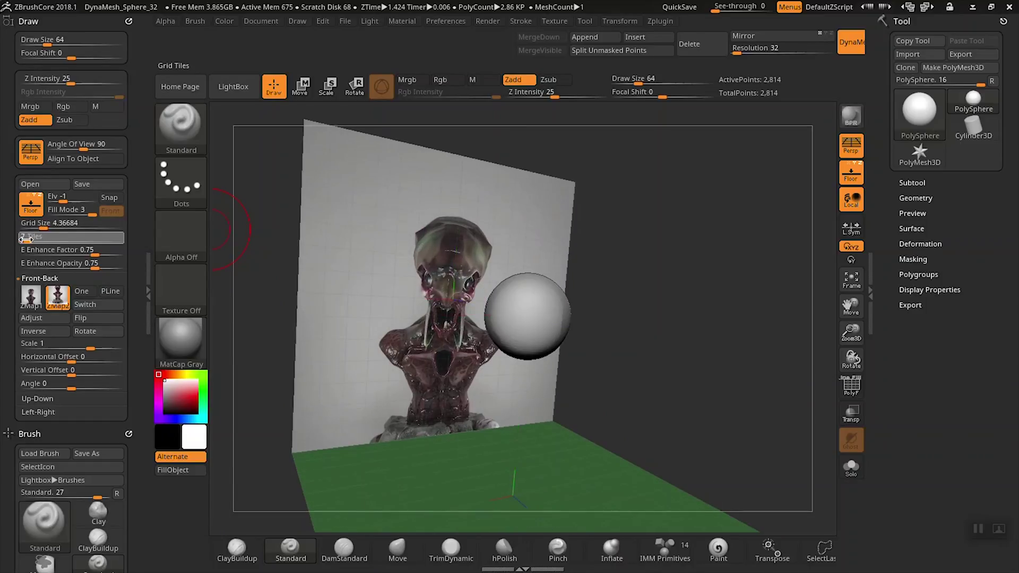
{"action": "left_click_drag", "start_coordinate": [26, 238], "coordinate": [30, 238]}
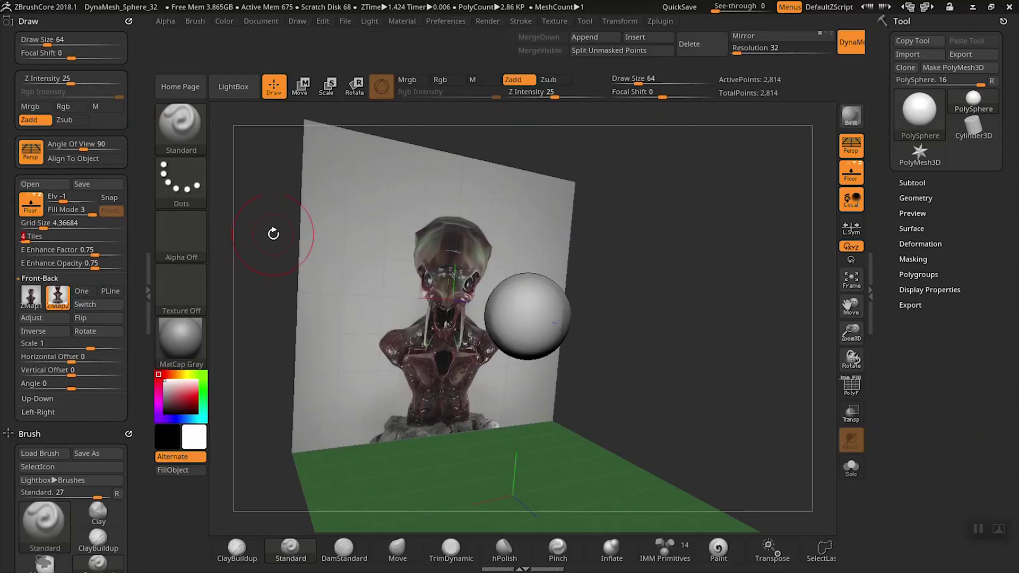
{"action": "left_click", "coordinate": [113, 198]}
{"action": "left_click_drag", "start_coordinate": [331, 336], "coordinate": [346, 348]}
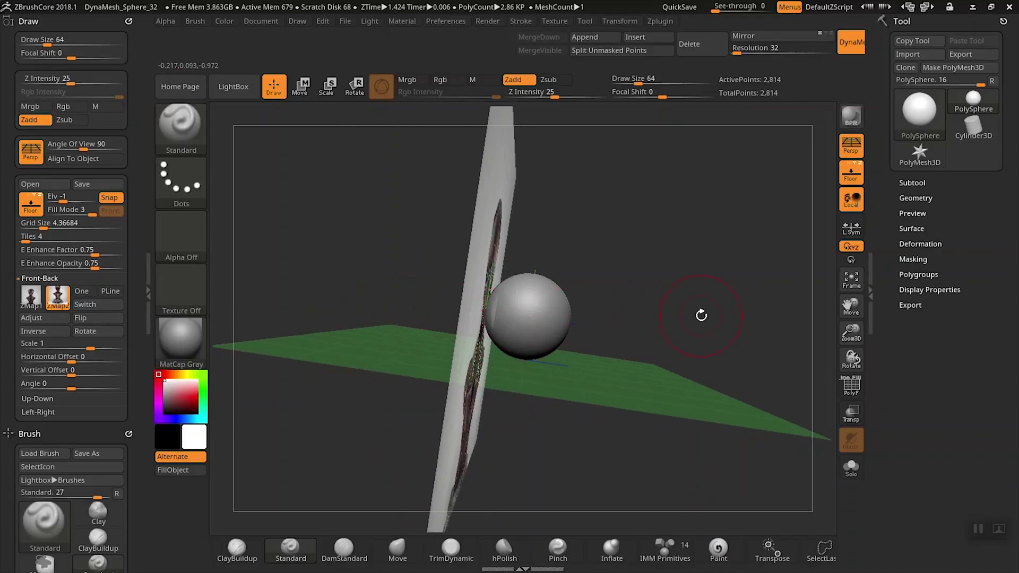
{"action": "left_click_drag", "start_coordinate": [694, 313], "coordinate": [610, 354]}
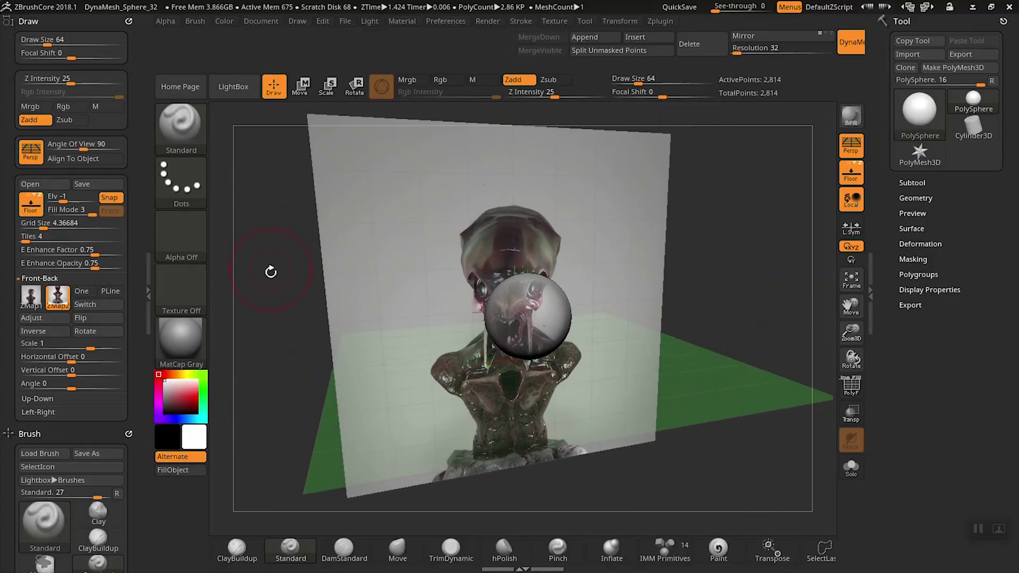
{"action": "left_click_drag", "start_coordinate": [269, 271], "coordinate": [313, 289]}
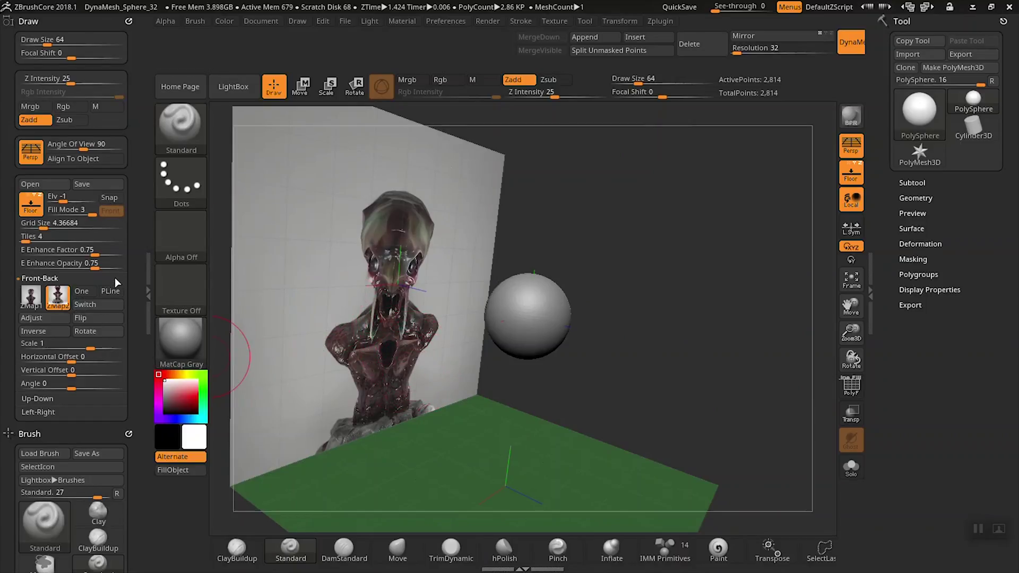
Enable PLine in Front-Back to draw a line linking the sphere to the bust reference
{"action": "left_click", "coordinate": [112, 291]}
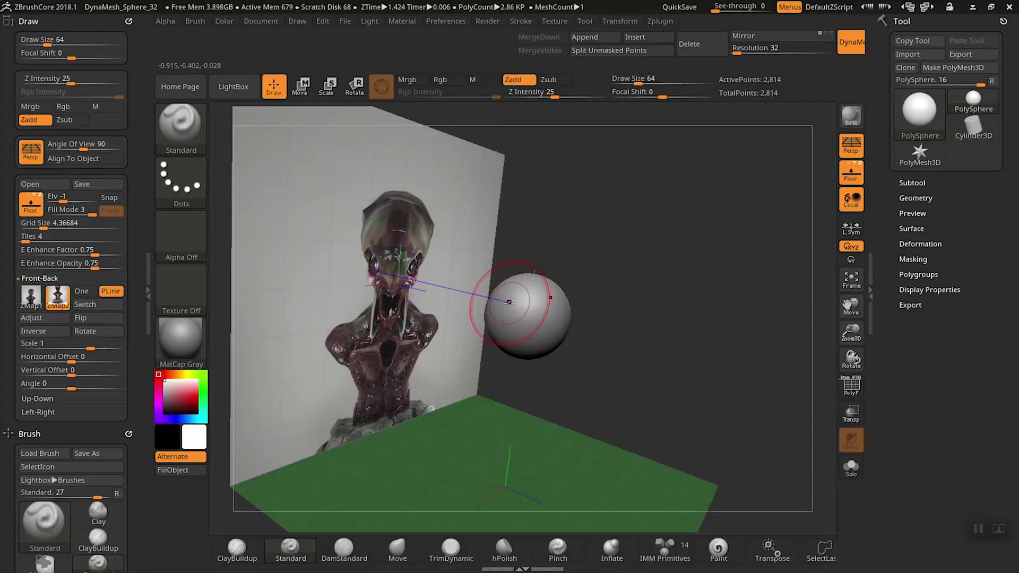
{"action": "left_click_drag", "start_coordinate": [590, 344], "coordinate": [614, 377]}
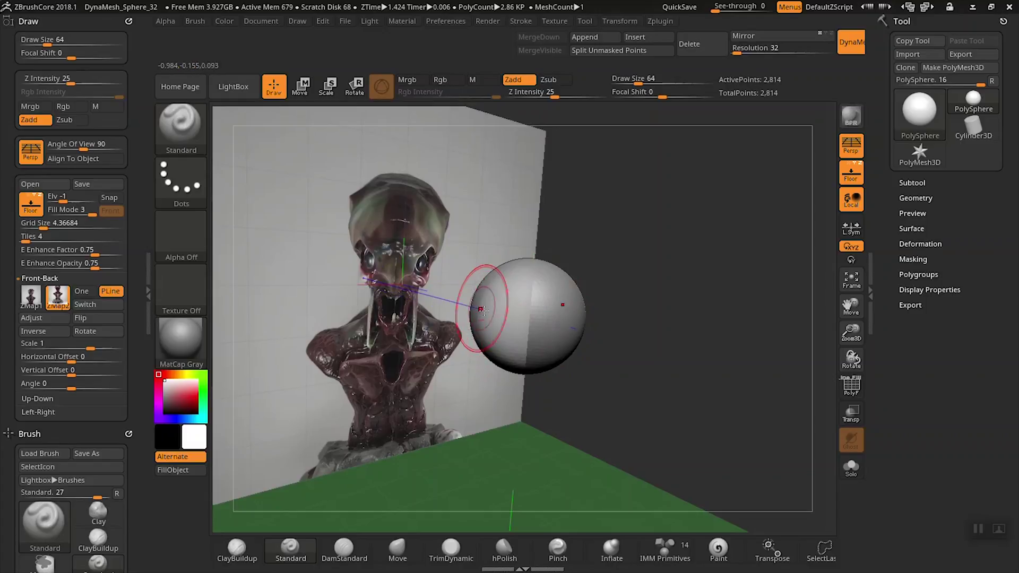
{"action": "left_click_drag", "start_coordinate": [627, 253], "coordinate": [603, 257]}
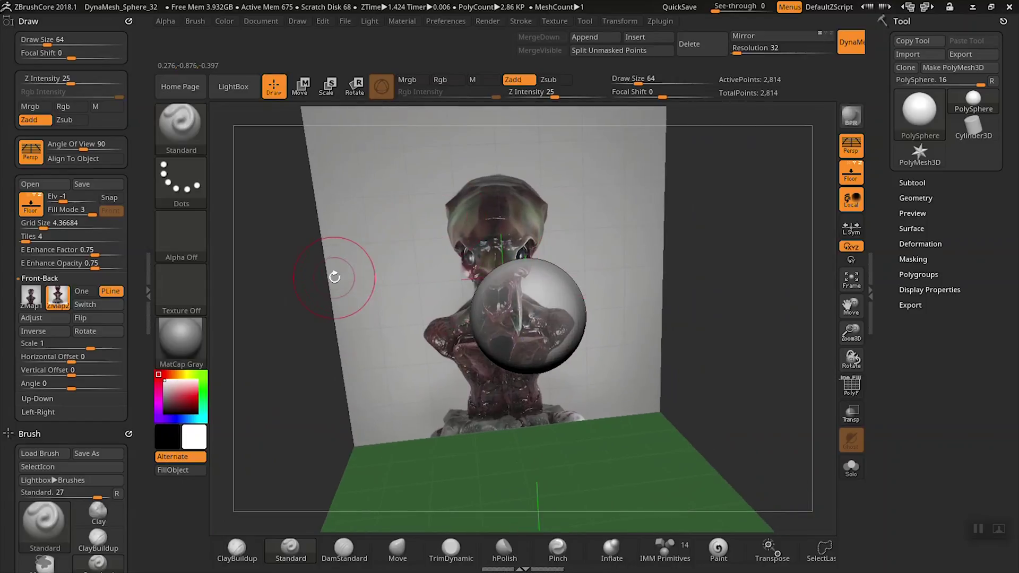